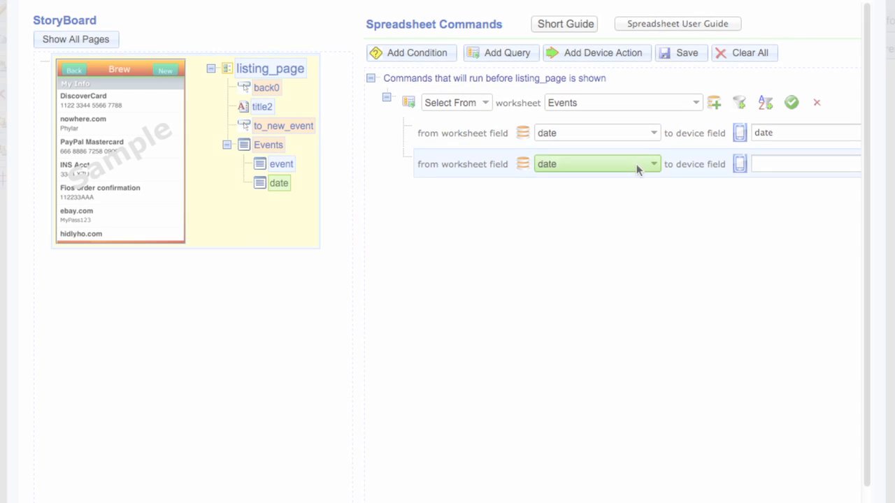
Open the worksheet field choices for the query's second mapping row
{"action": "left_click", "coordinate": [638, 169]}
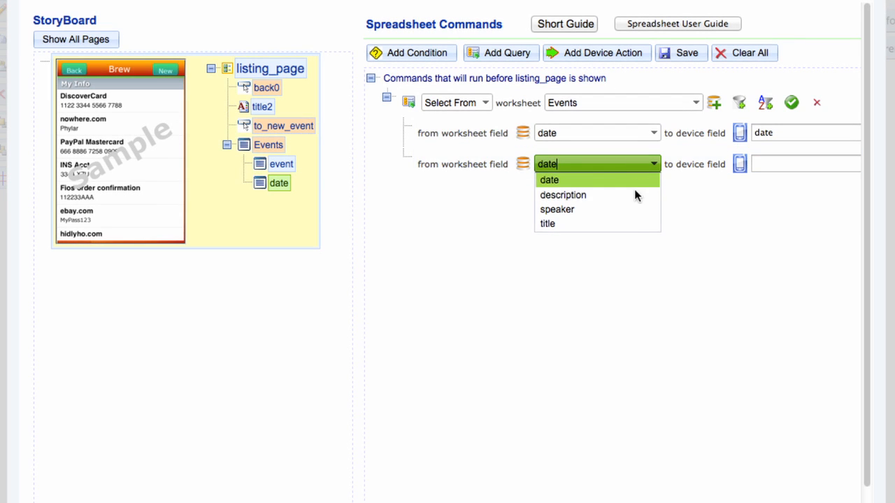
Pick worksheet field 'title' and map the storyboard's 'event' field to it
{"action": "left_click", "coordinate": [633, 230]}
{"action": "left_click_drag", "start_coordinate": [281, 164], "coordinate": [760, 159]}
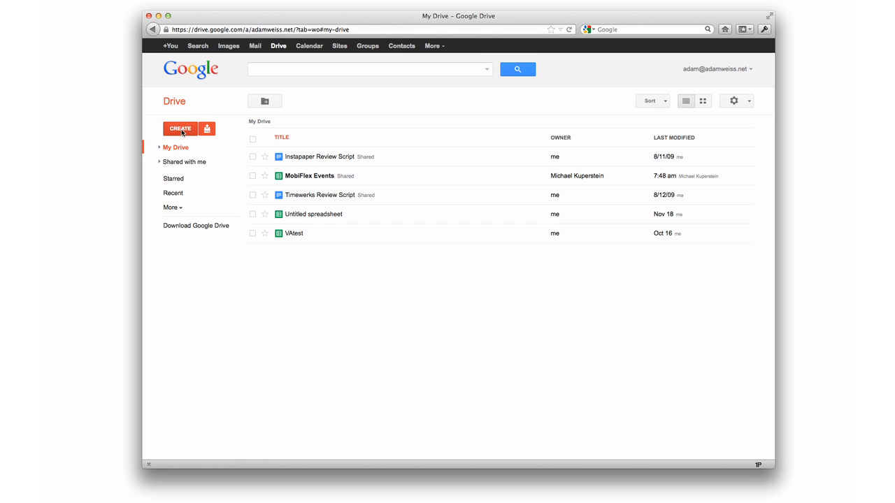
Create a blank Google spreadsheet from Drive with headings Event in A1 and Date in B1
{"action": "left_click", "coordinate": [182, 131]}
{"action": "left_click", "coordinate": [181, 174]}
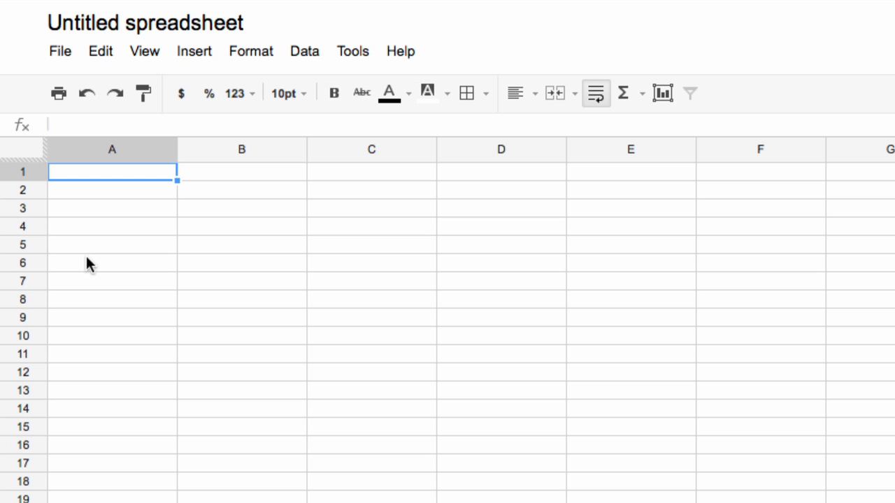
{"action": "type", "text": "Event"}
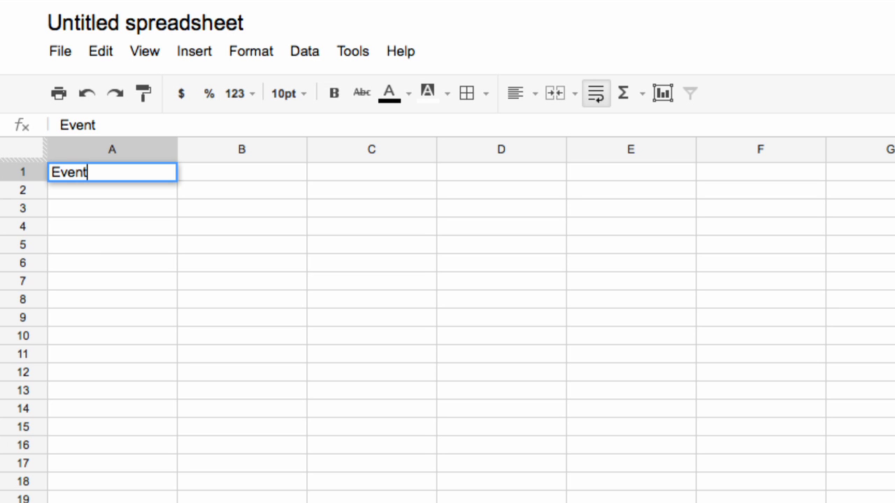
{"action": "key", "text": "Tab"}
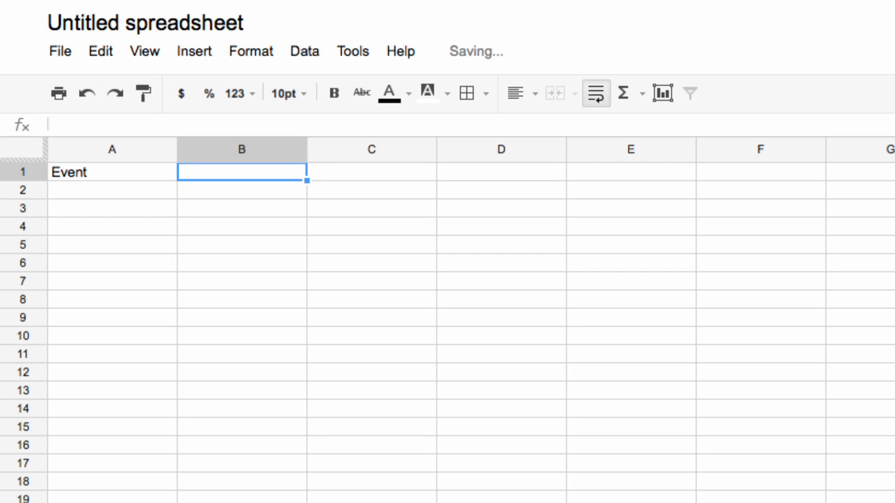
{"action": "type", "text": "Date"}
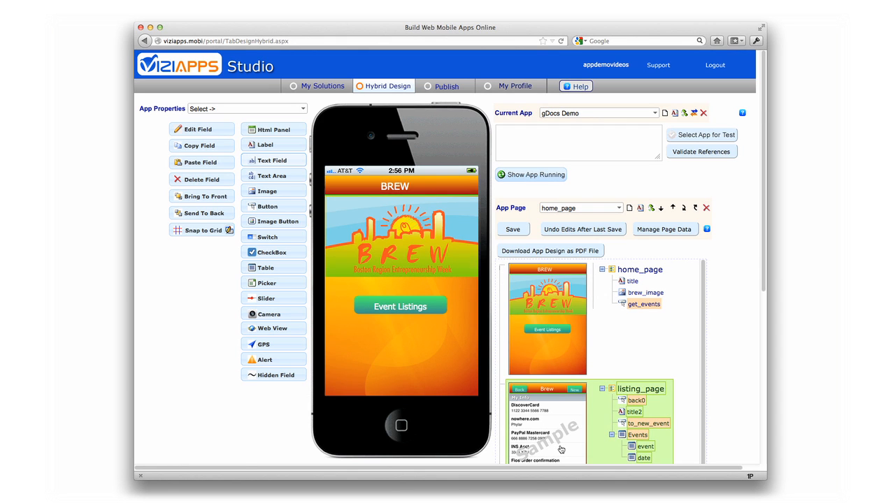
Select listing_page, open its Manage Page Data settings and review existing data sources
{"action": "left_click", "coordinate": [560, 450]}
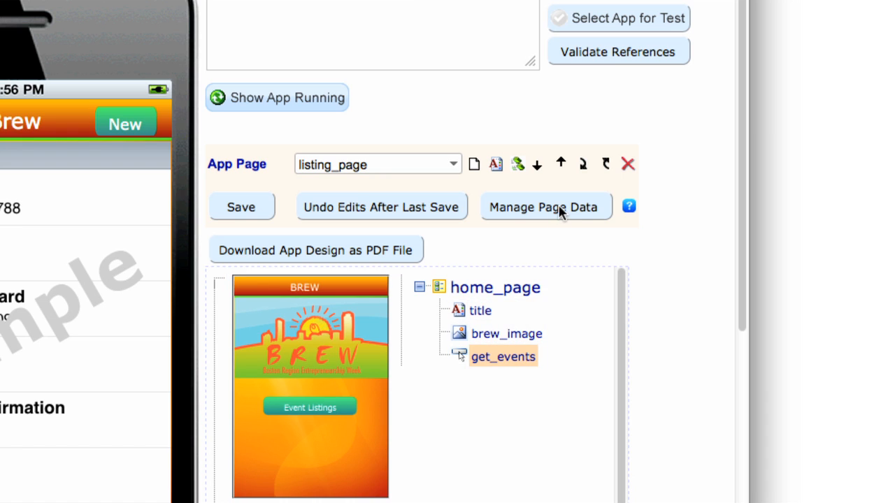
{"action": "left_click", "coordinate": [560, 208]}
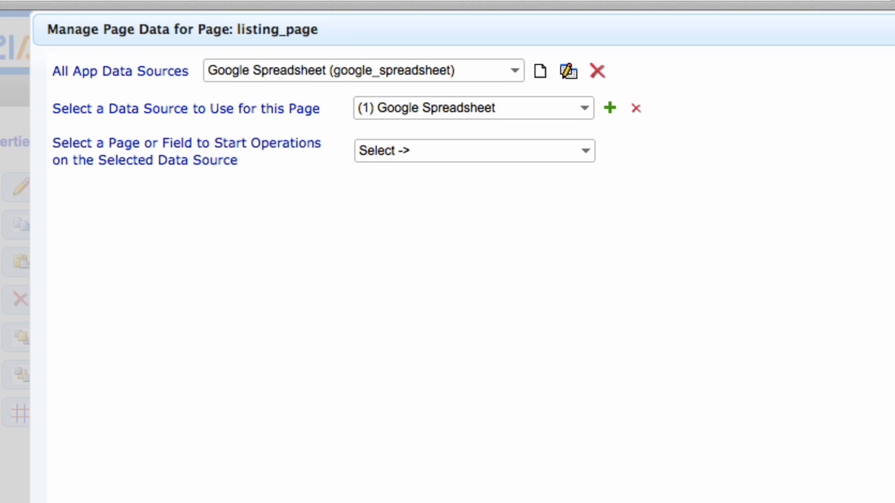
{"action": "left_click", "coordinate": [486, 67]}
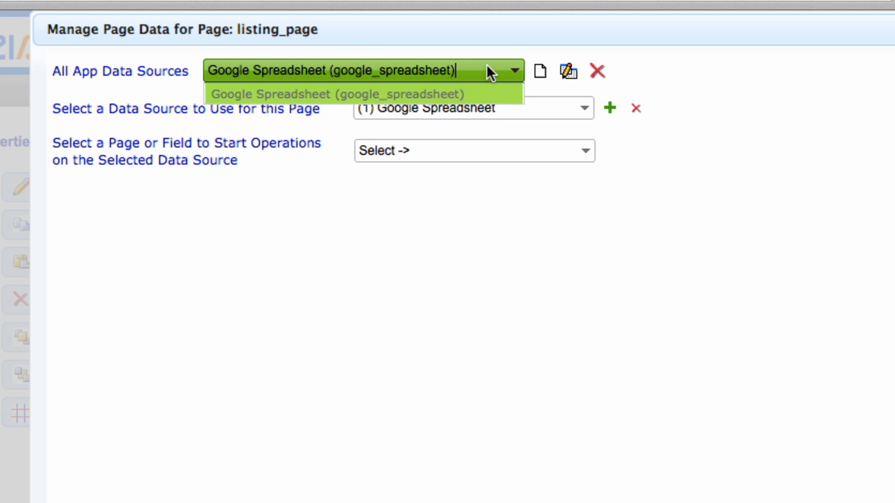
{"action": "left_click", "coordinate": [488, 68]}
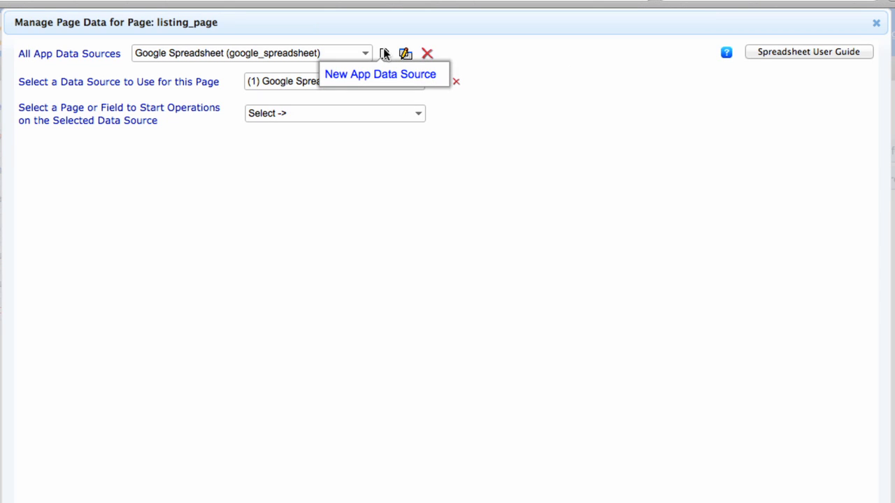
Start a new data source of type Google Spreadsheet
{"action": "left_click", "coordinate": [384, 54]}
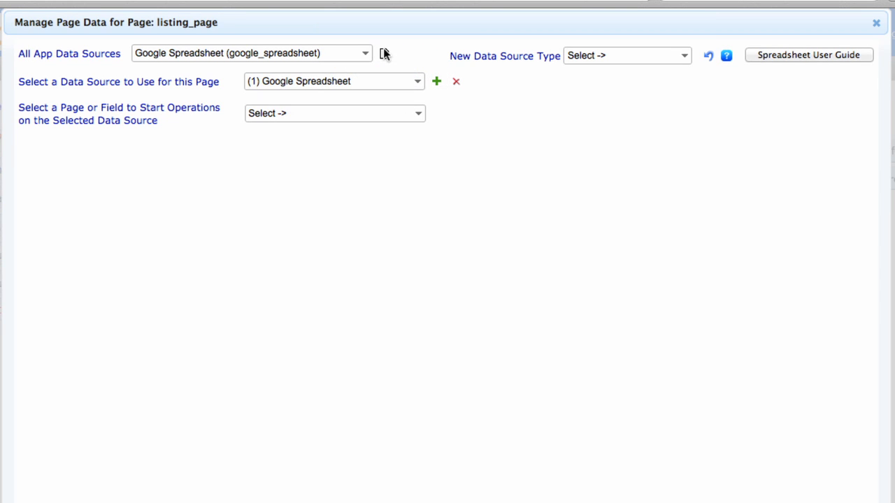
{"action": "left_click", "coordinate": [623, 54]}
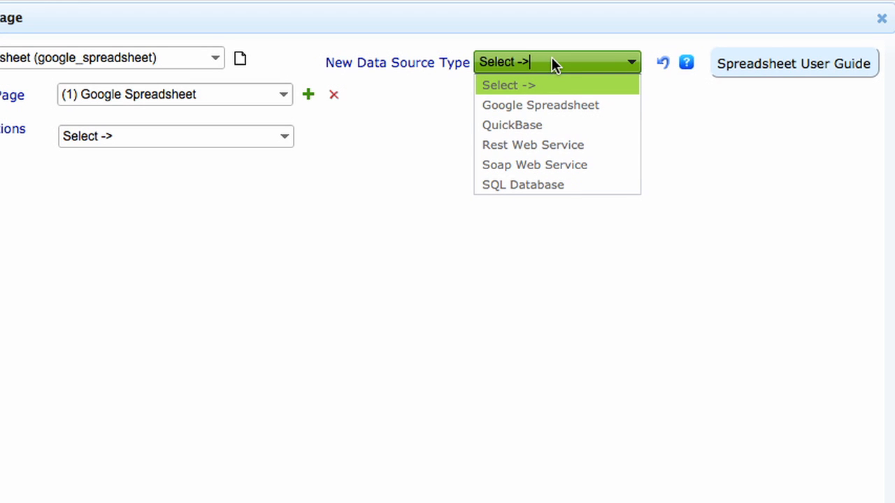
{"action": "left_click", "coordinate": [553, 105]}
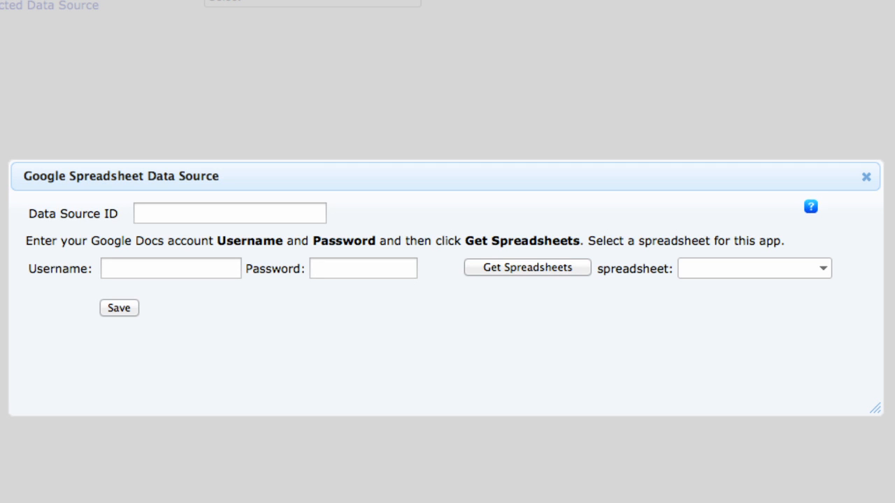
Name the source datasource12, fetch and pick the account's spreadsheet, and save it
{"action": "left_click", "coordinate": [300, 213]}
{"action": "type", "text": "datasource12"}
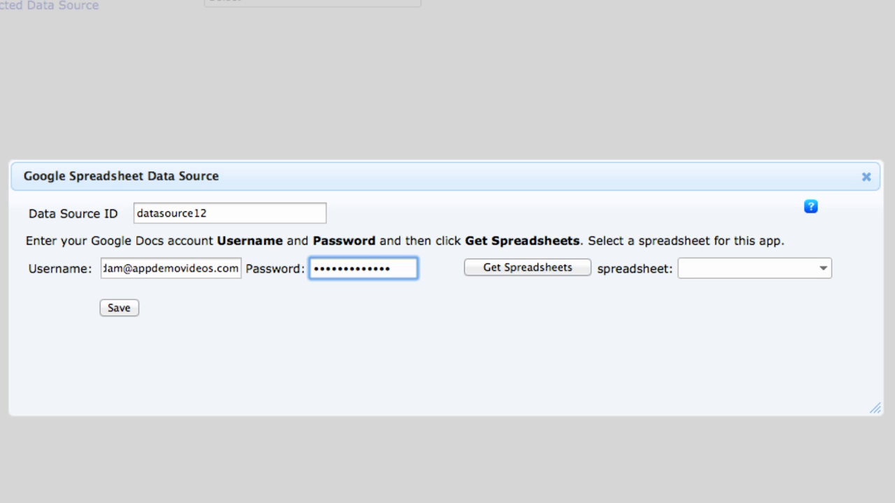
{"action": "left_click", "coordinate": [501, 273]}
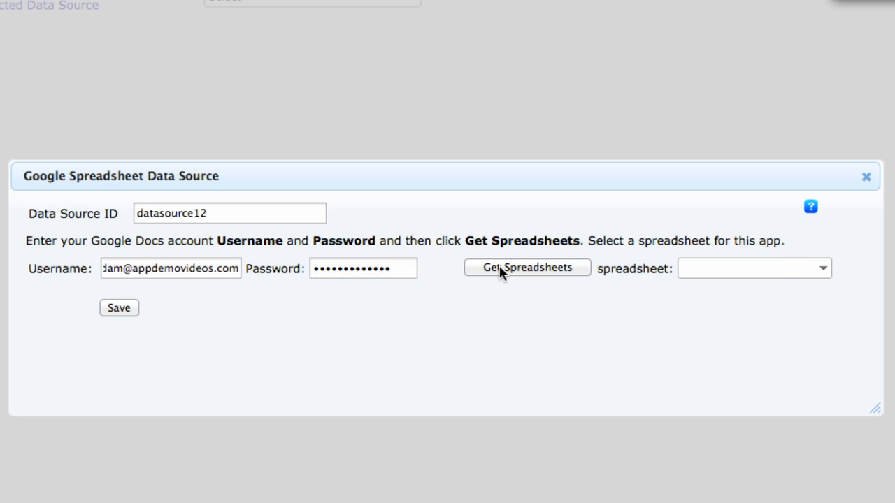
{"action": "left_click", "coordinate": [773, 277]}
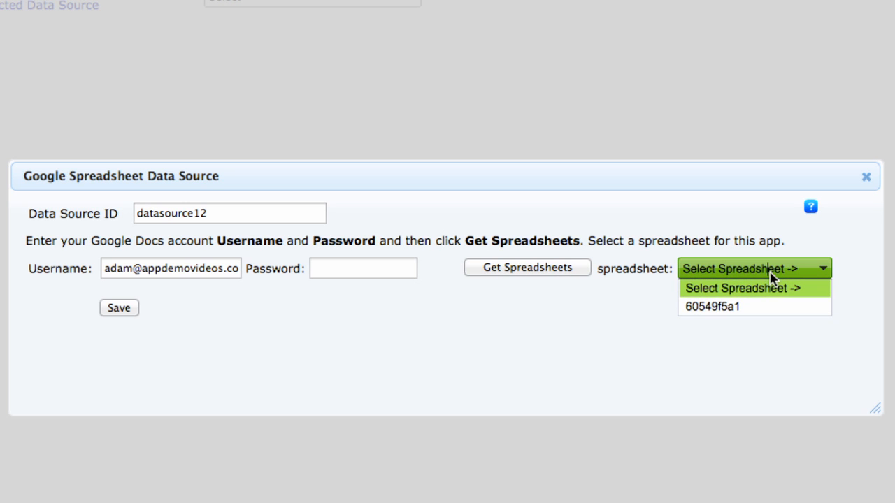
{"action": "left_click", "coordinate": [769, 312]}
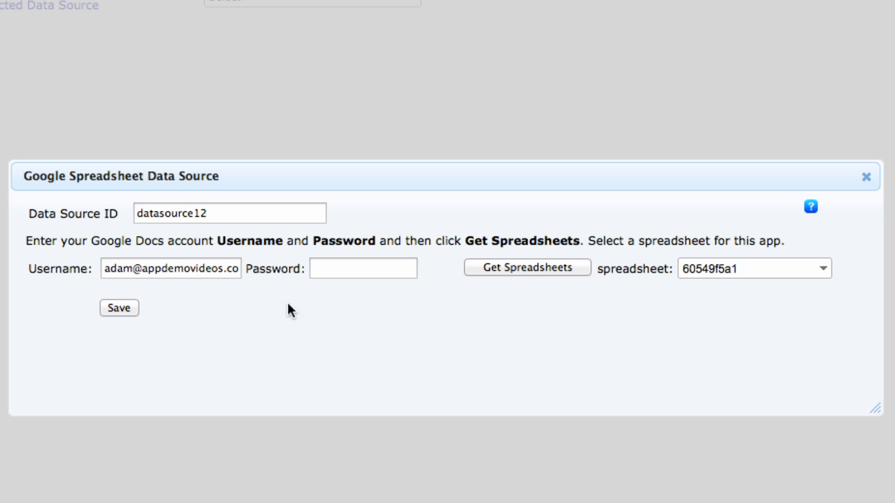
{"action": "left_click", "coordinate": [123, 308]}
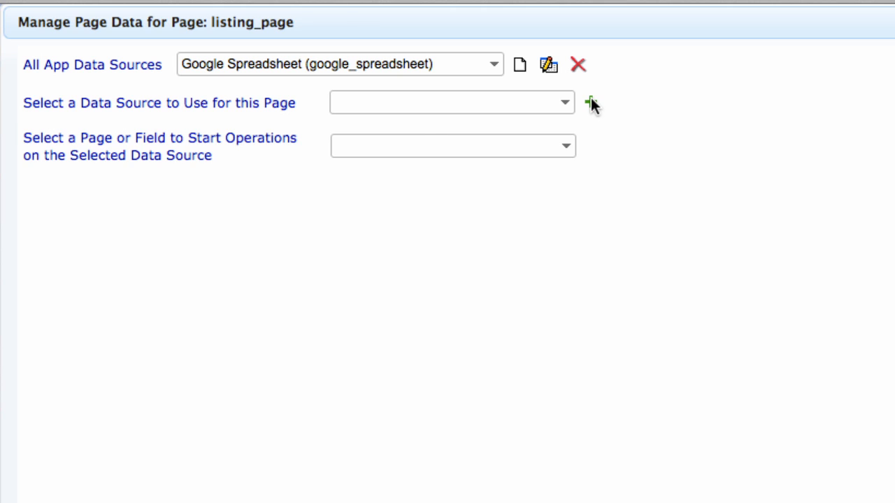
Add Google Spreadsheet as listing_page's source and choose 'listing_page (before it shows)'
{"action": "left_click", "coordinate": [590, 102]}
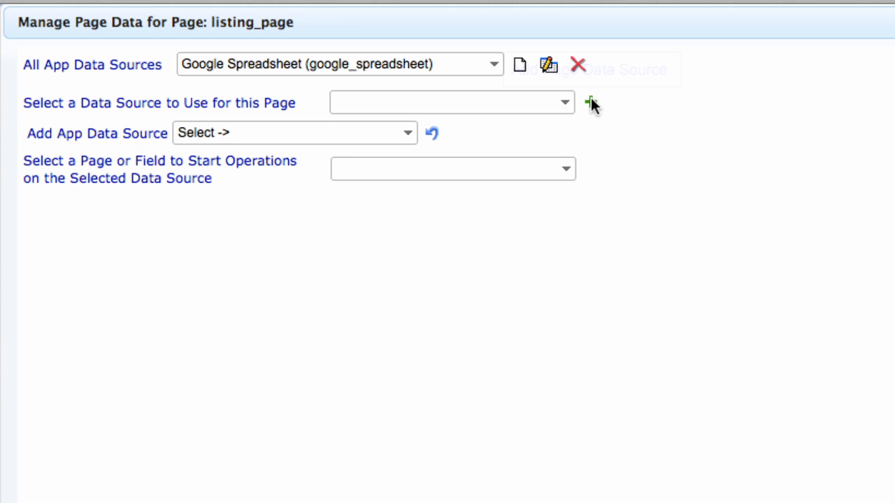
{"action": "left_click", "coordinate": [380, 129]}
{"action": "left_click", "coordinate": [346, 178]}
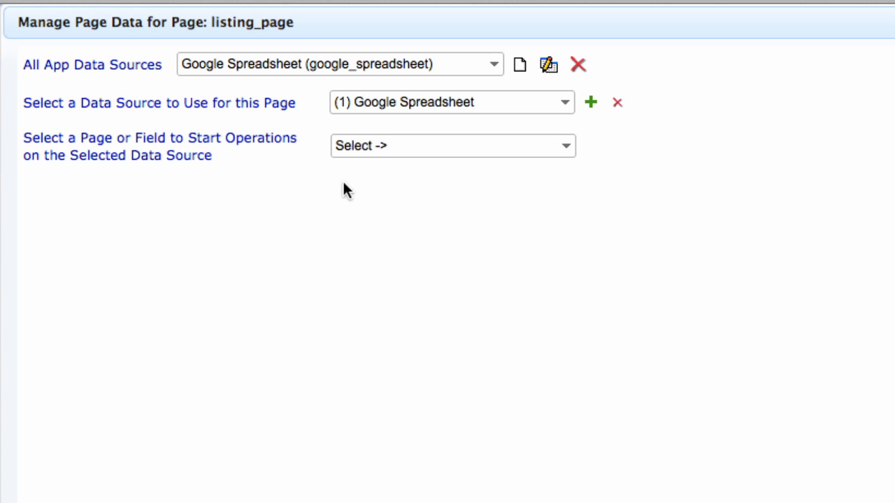
{"action": "left_click", "coordinate": [398, 146]}
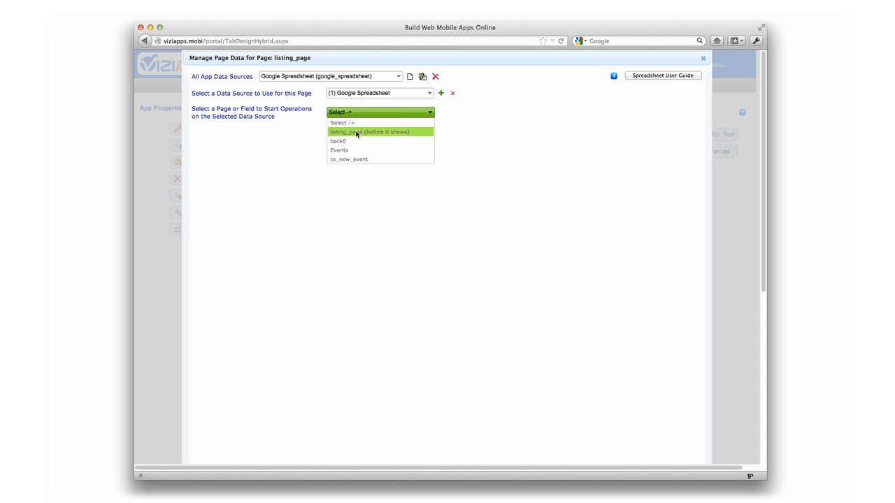
{"action": "left_click", "coordinate": [396, 191]}
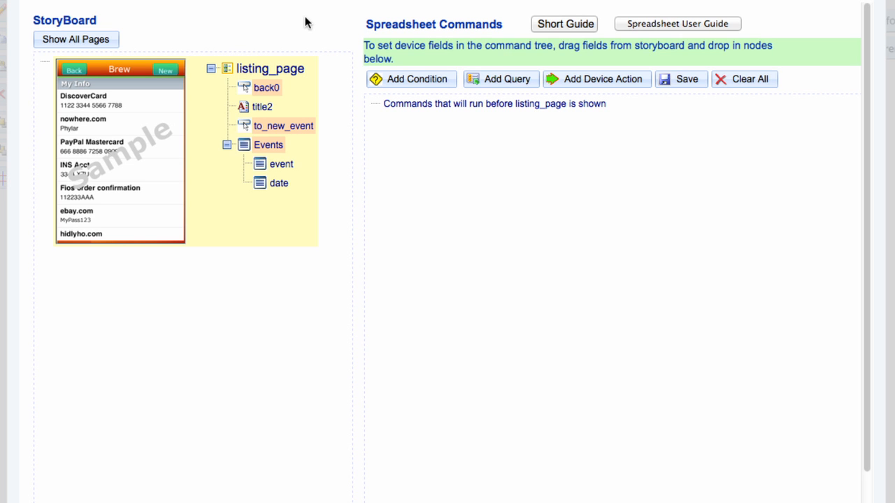
Add a Select From query on the Events worksheet with one field-mapping row
{"action": "left_click", "coordinate": [488, 78]}
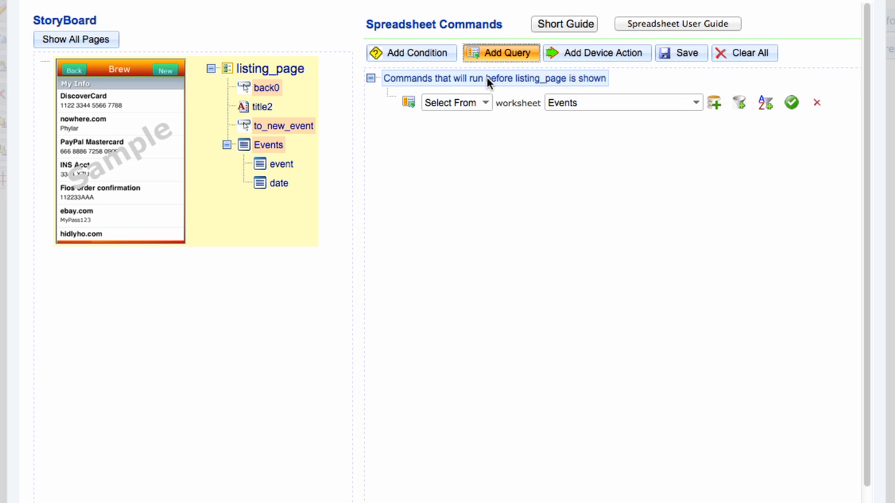
{"action": "left_click", "coordinate": [485, 102]}
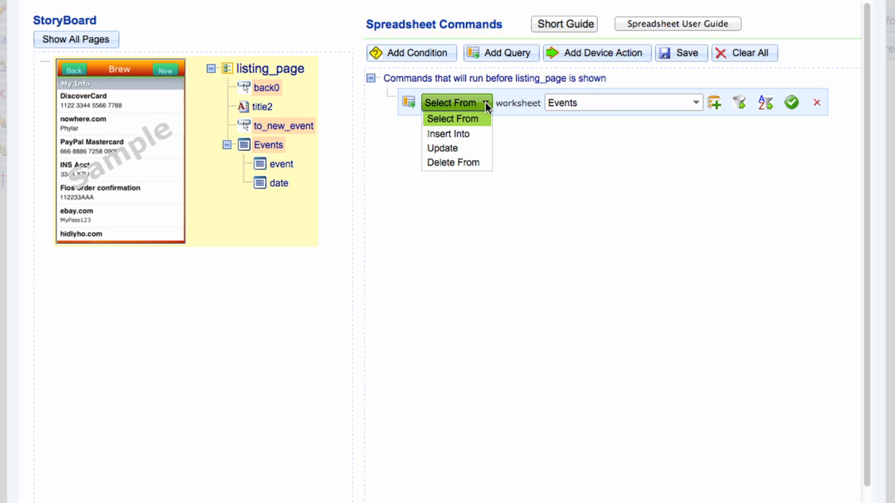
{"action": "left_click", "coordinate": [463, 118]}
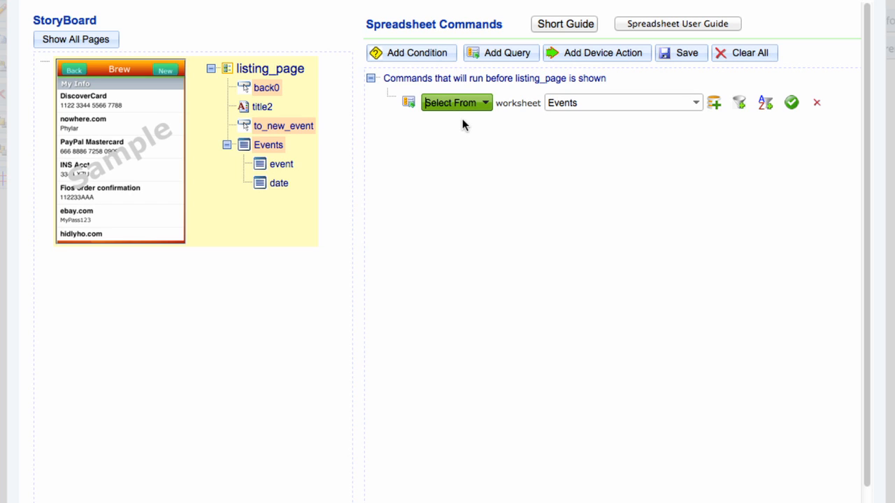
{"action": "left_click", "coordinate": [578, 103]}
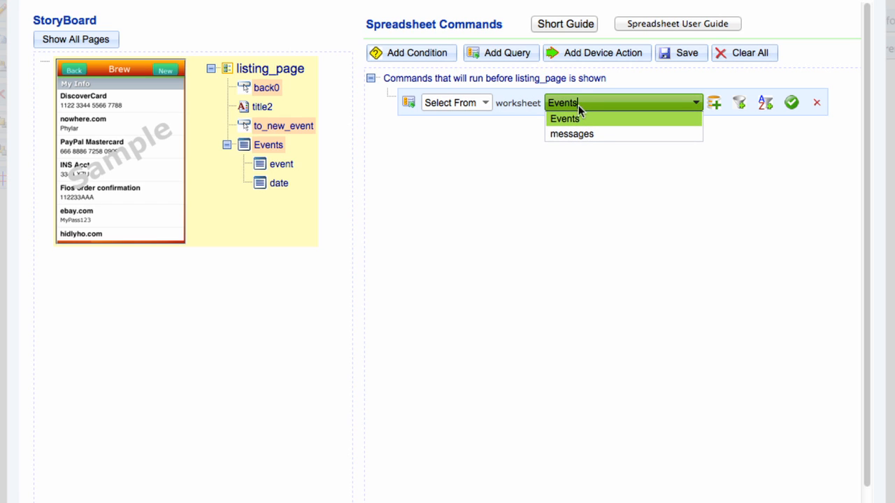
{"action": "left_click", "coordinate": [579, 119]}
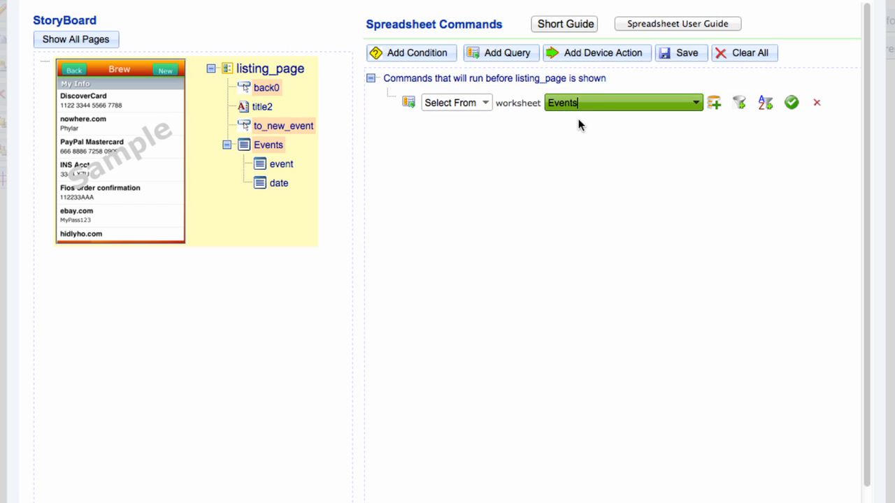
{"action": "left_click", "coordinate": [714, 104]}
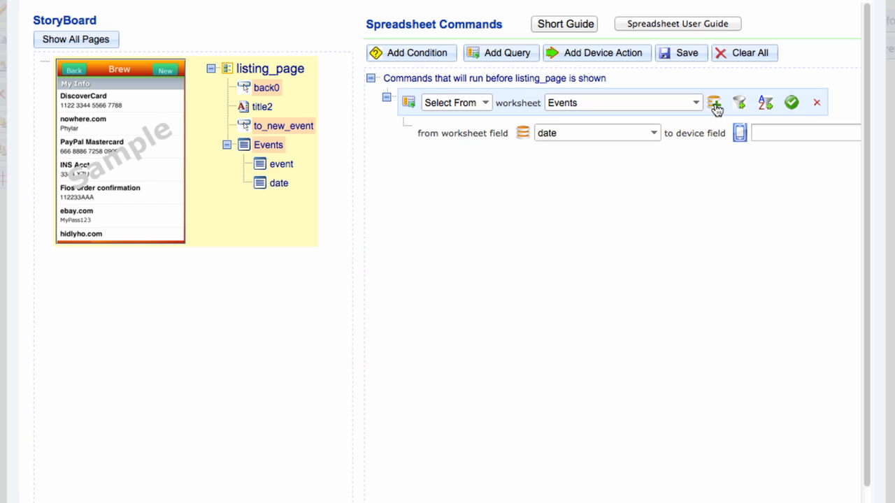
Map worksheet date to device field date, then add a row mapping title to event
{"action": "left_click_drag", "start_coordinate": [285, 184], "coordinate": [760, 128]}
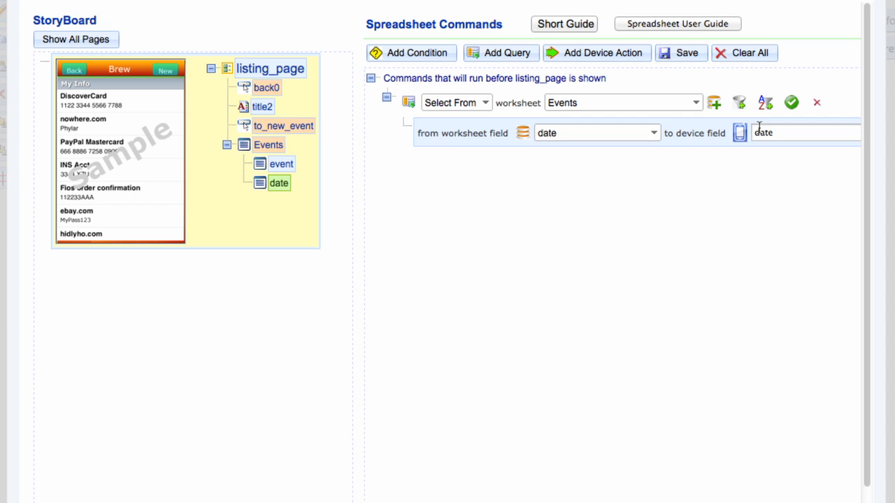
{"action": "left_click", "coordinate": [713, 103]}
{"action": "left_click", "coordinate": [639, 165]}
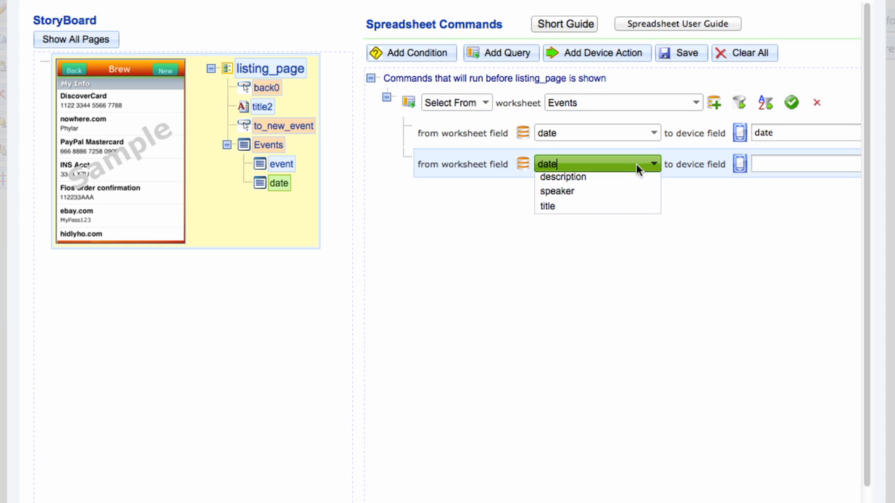
{"action": "left_click", "coordinate": [632, 223]}
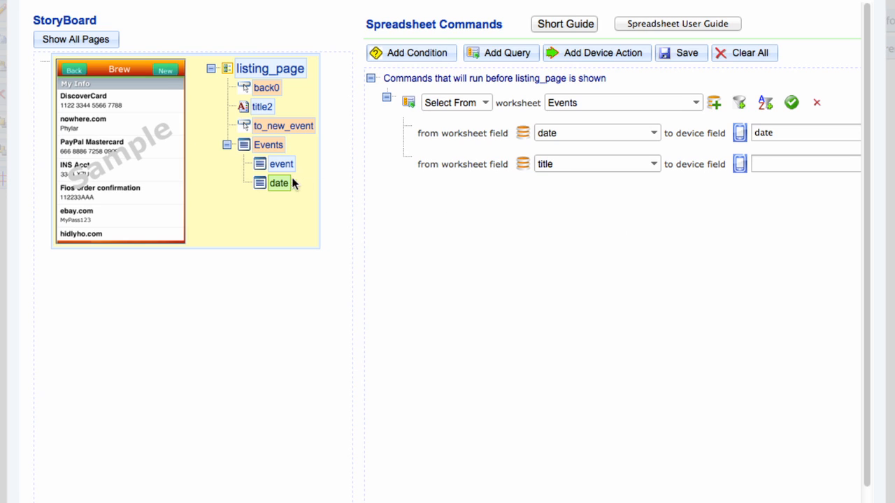
{"action": "left_click_drag", "start_coordinate": [287, 167], "coordinate": [759, 157]}
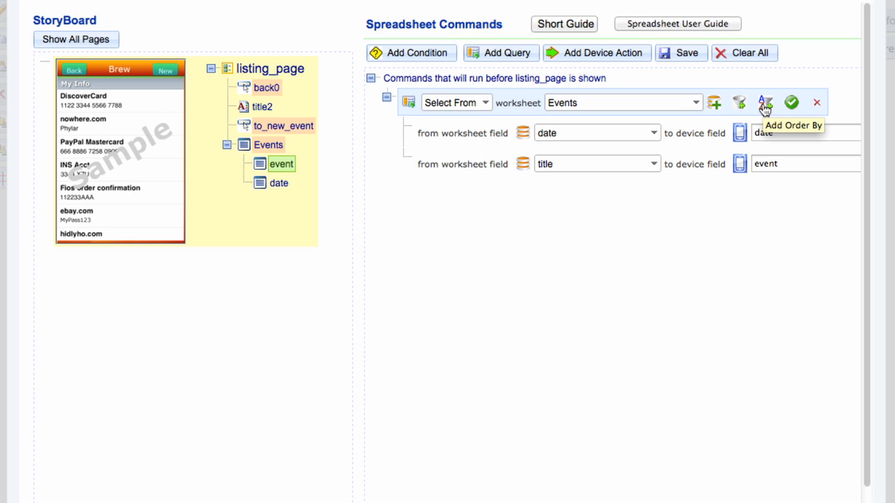
Add an Order By on date and set its sort direction
{"action": "left_click", "coordinate": [765, 105]}
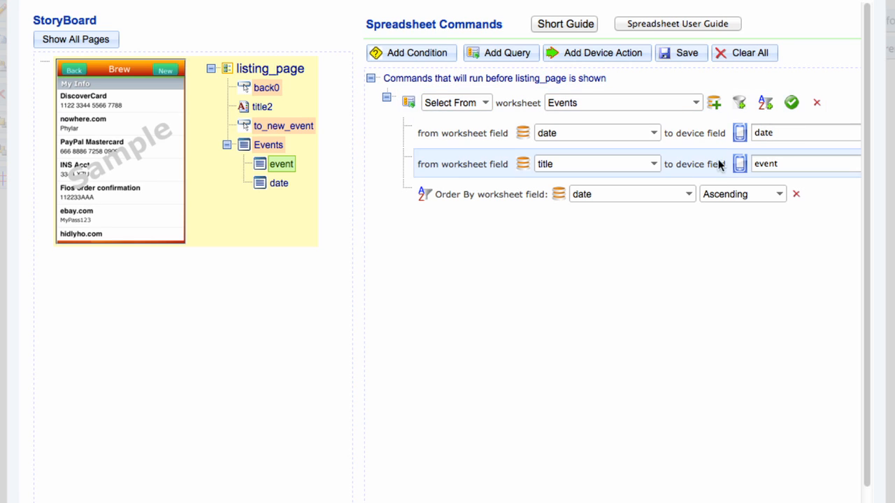
{"action": "left_click", "coordinate": [680, 194]}
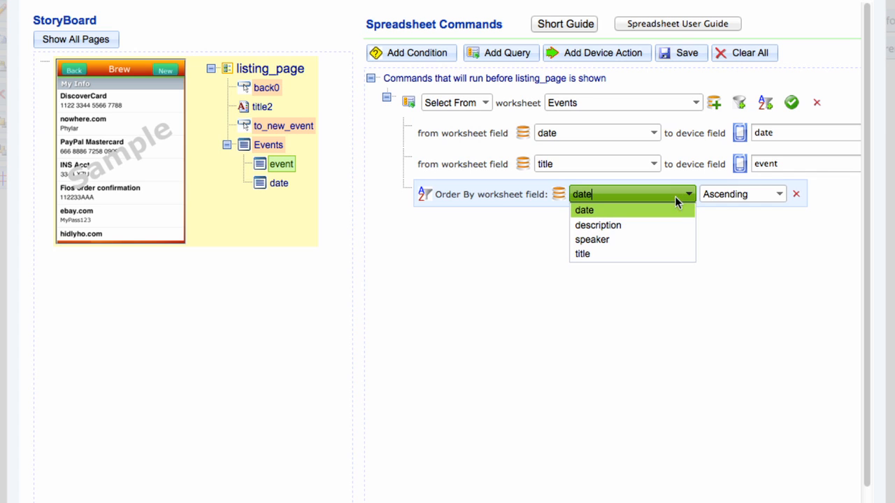
{"action": "left_click", "coordinate": [674, 211]}
{"action": "left_click", "coordinate": [727, 199]}
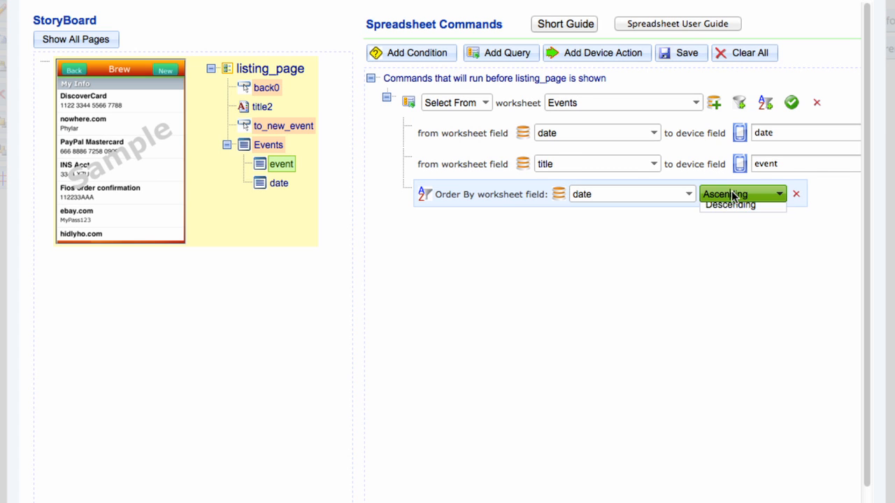
{"action": "left_click", "coordinate": [732, 229]}
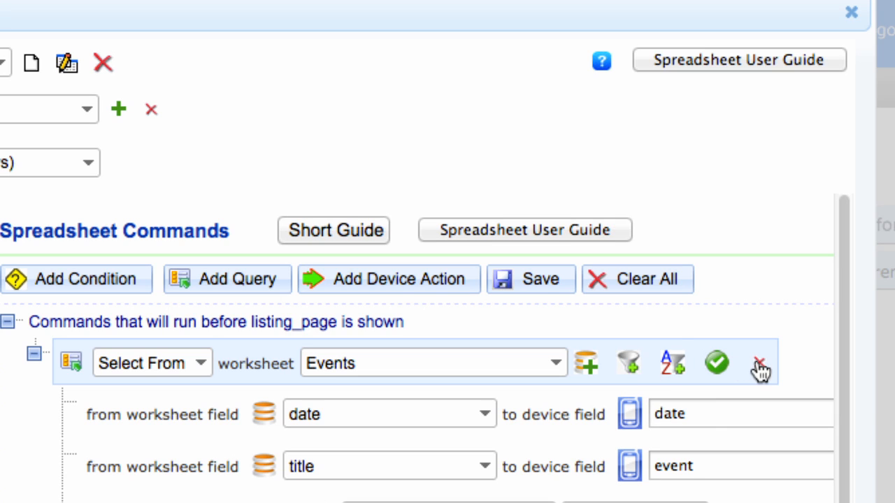
Test the Events query to confirm dates and titles return, then save the commands
{"action": "left_click", "coordinate": [718, 363]}
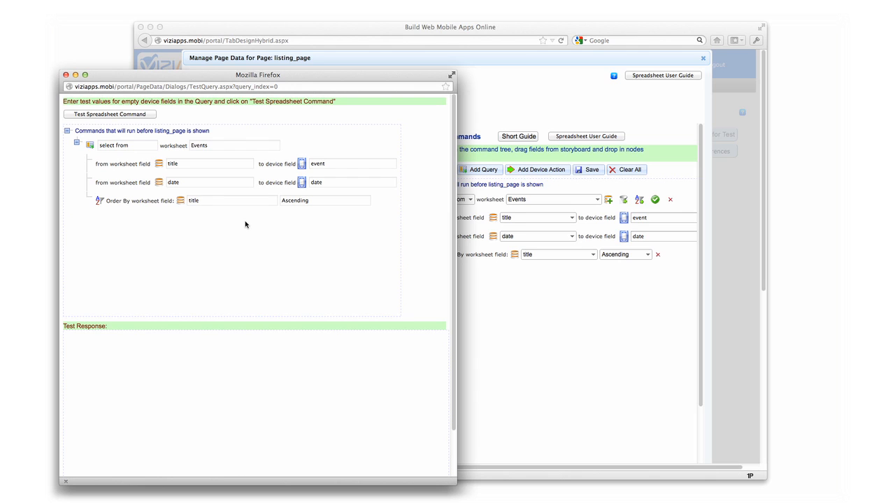
{"action": "left_click", "coordinate": [136, 116]}
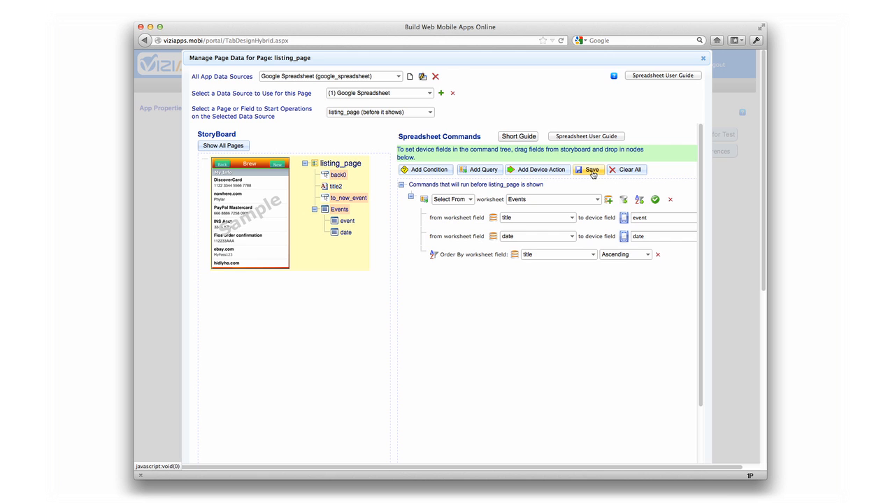
{"action": "left_click", "coordinate": [592, 170]}
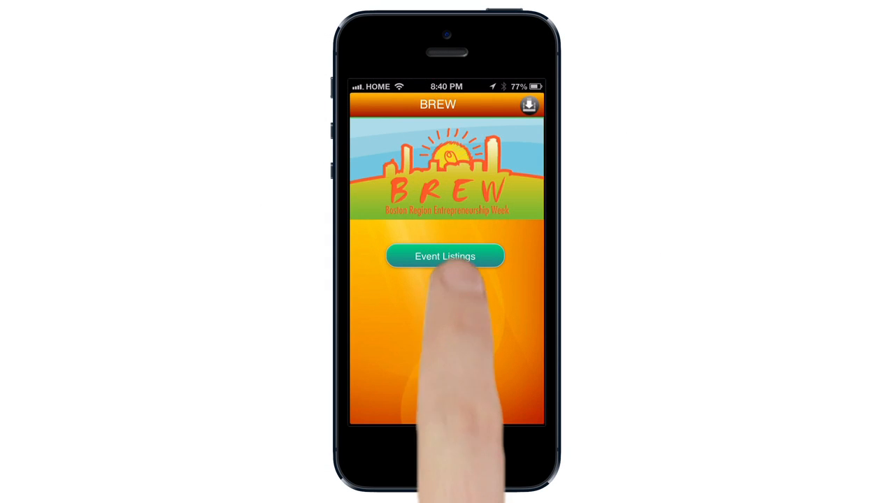
Open the Equity Compensation event from Event Listings, then view the Spreadsheet User Guide
{"action": "left_click", "coordinate": [448, 258]}
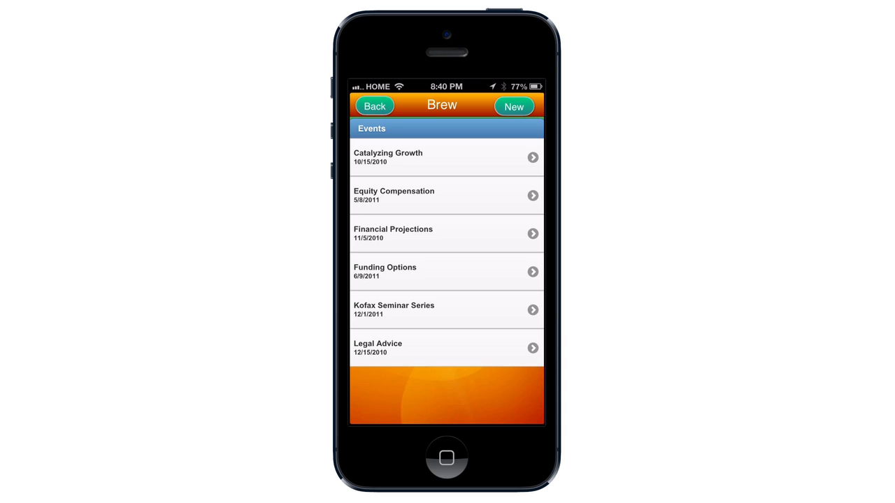
{"action": "left_click", "coordinate": [448, 195]}
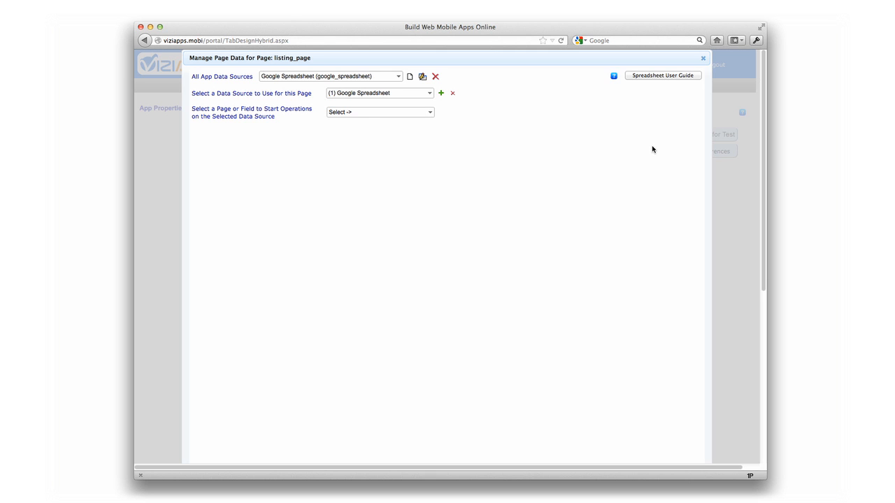
{"action": "left_click", "coordinate": [656, 76]}
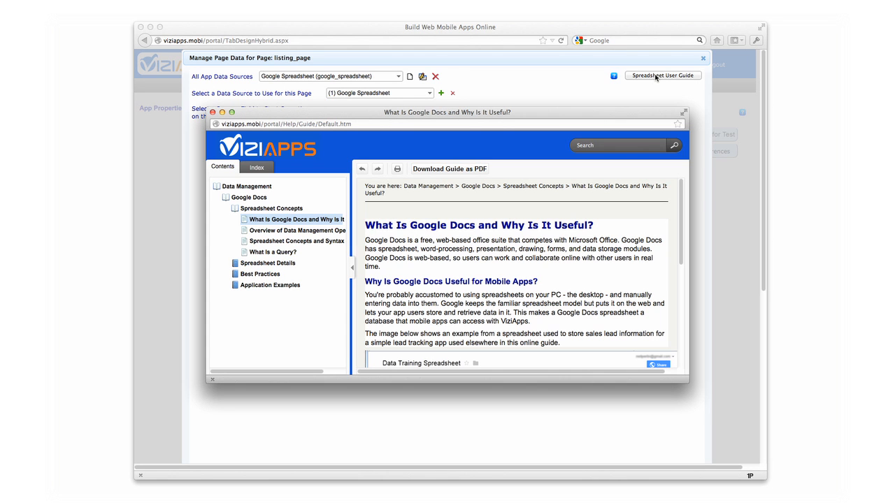